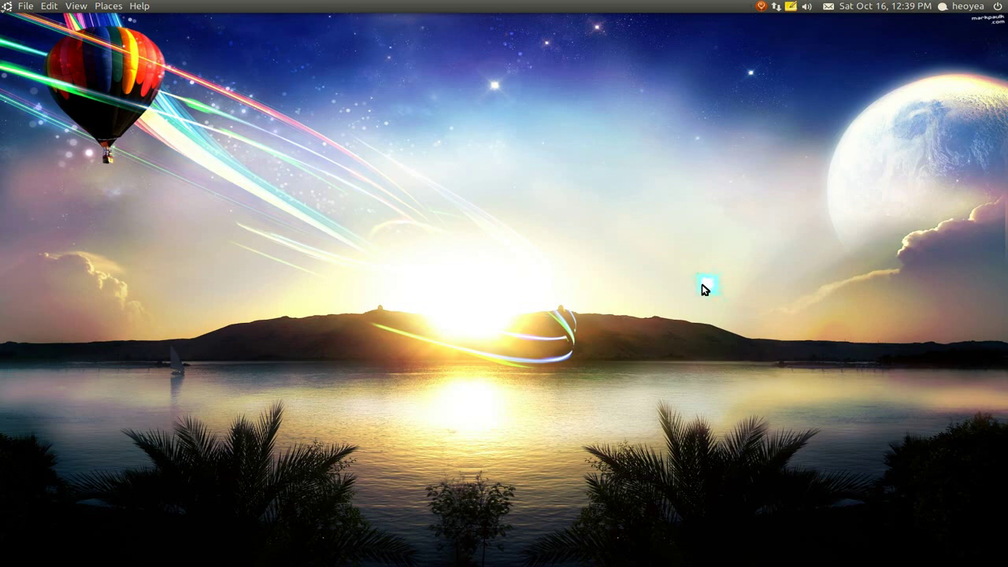
Zoom out with Super+E to the 2x2 Expo overview of all four workspaces.
key("super+e")
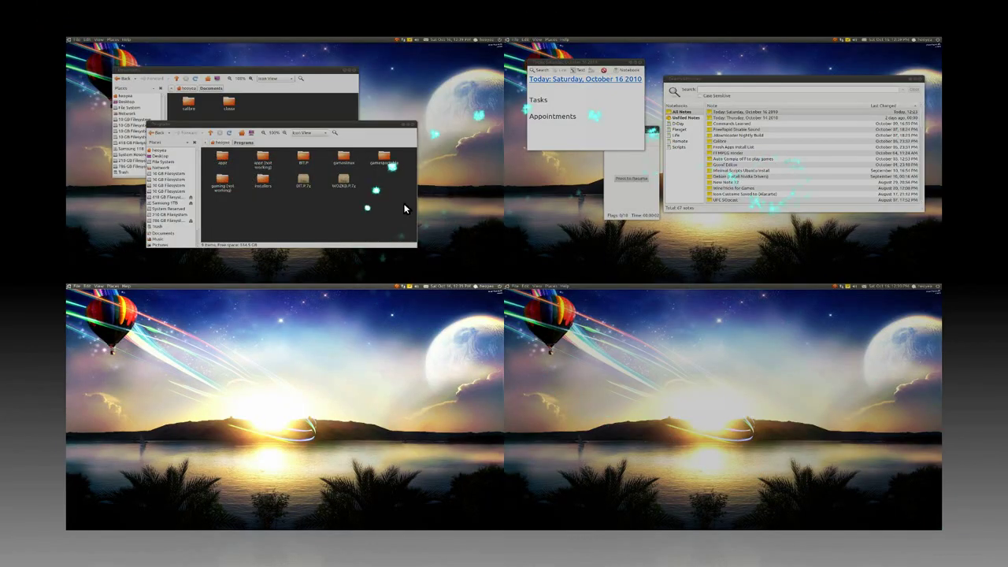
Raise Documents from the Scale spread, then switch via Expo to the top-right notes workspace.
left_click(364, 334)
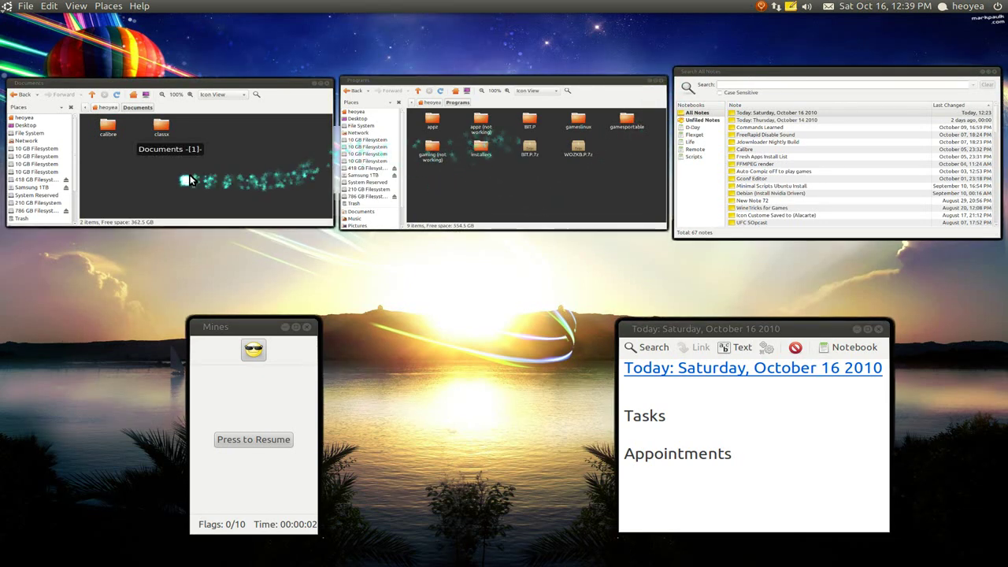
left_click(178, 156)
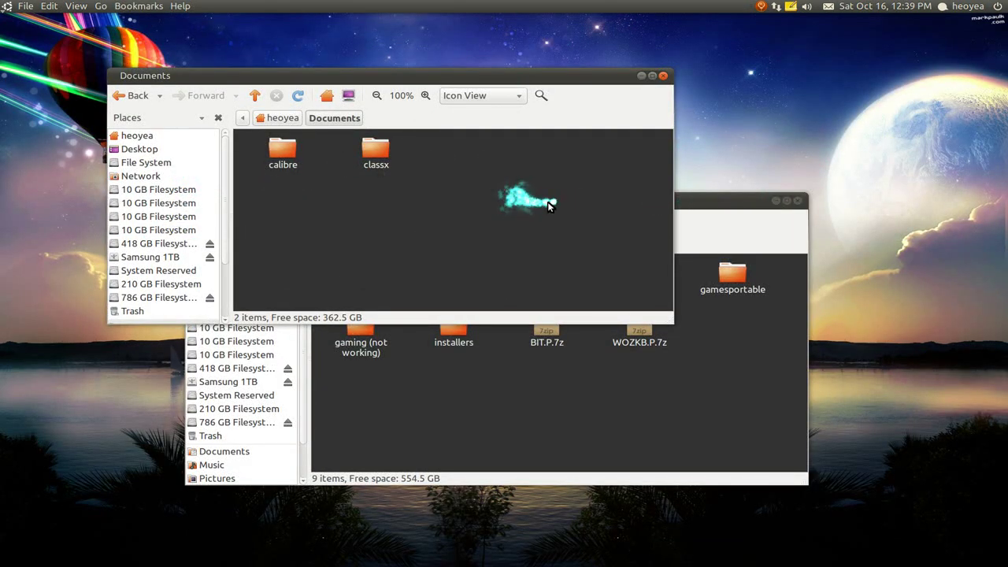
left_click(826, 112)
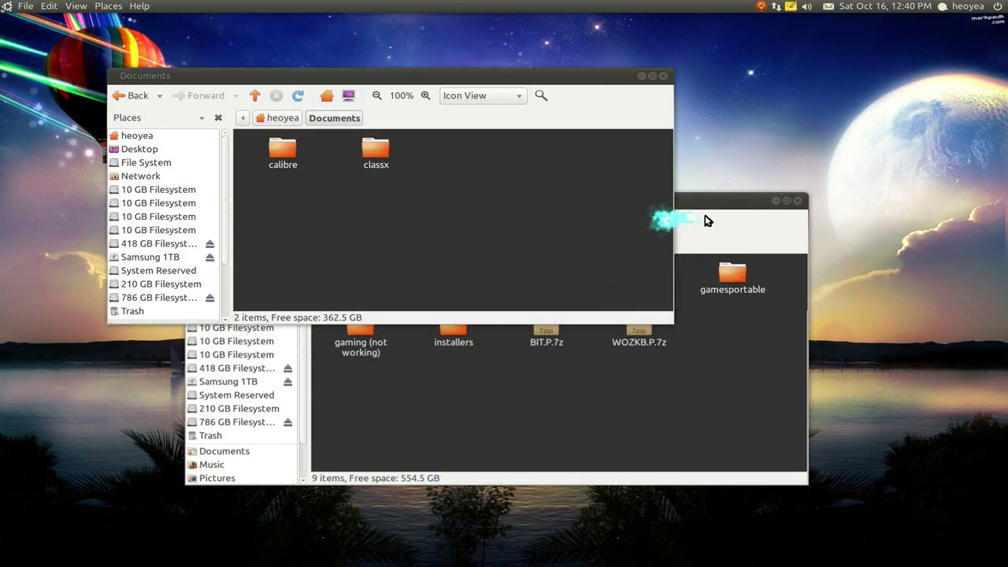
key("super+e")
left_click(720, 165)
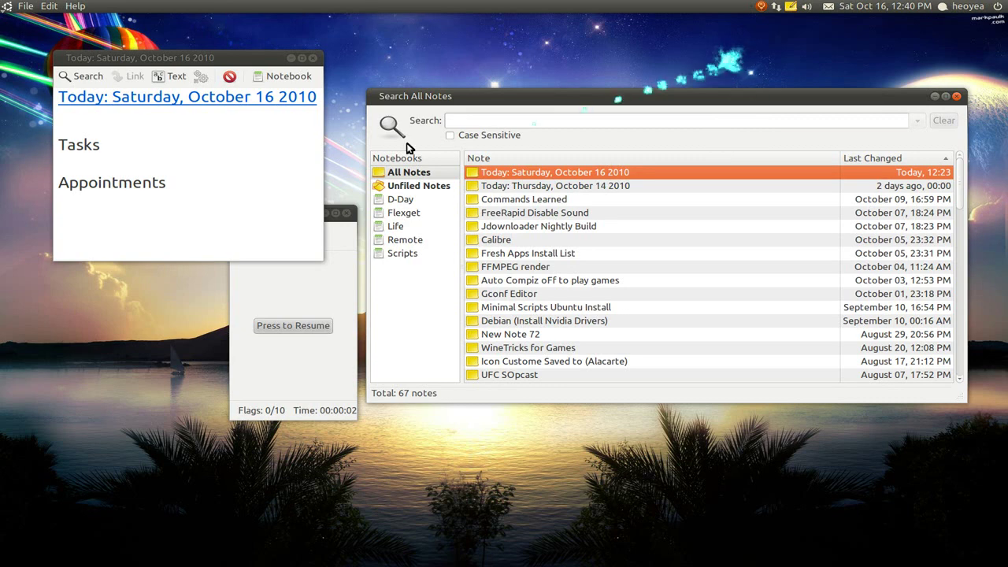
left_click(252, 167)
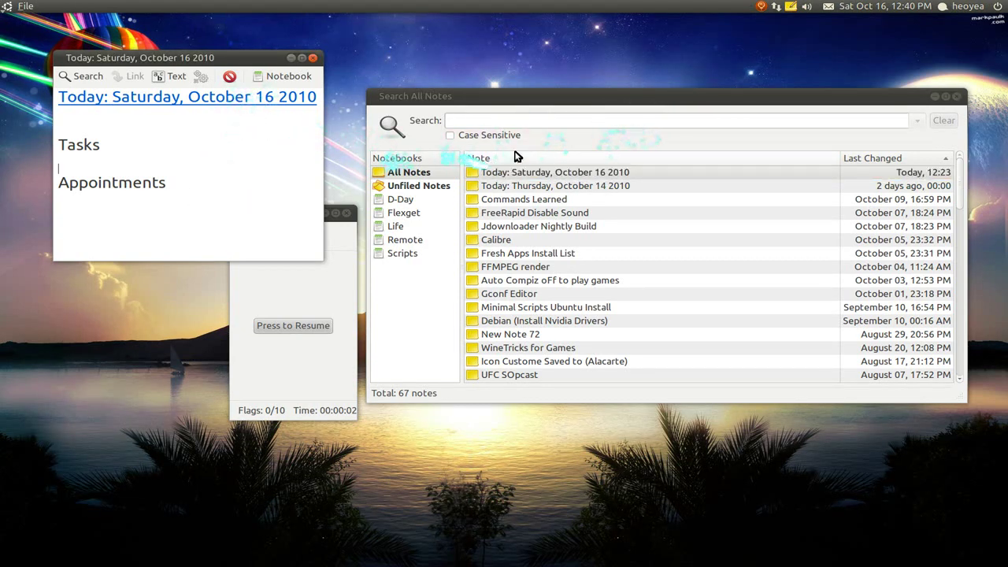
left_click(551, 98)
left_click(281, 181)
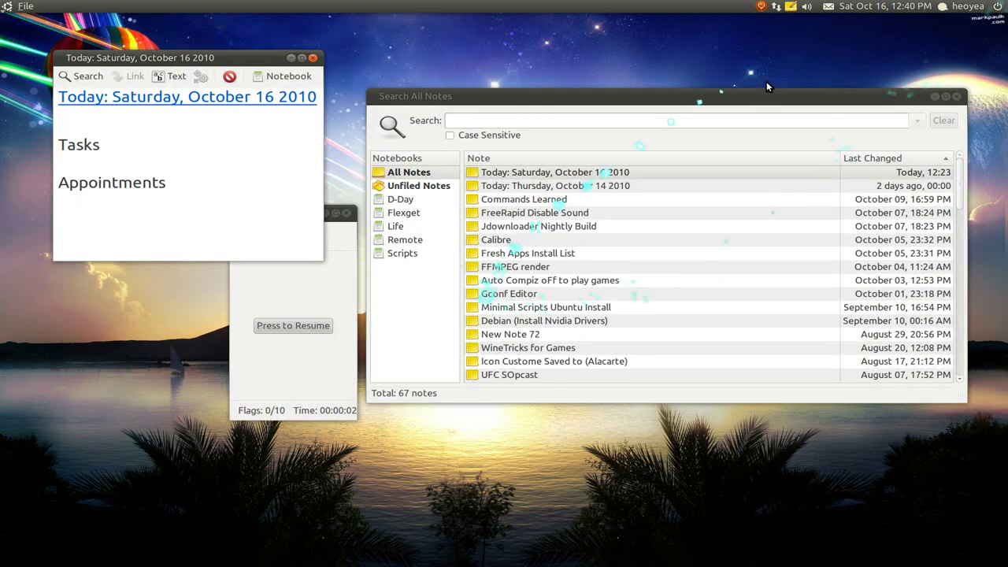
left_click(675, 84)
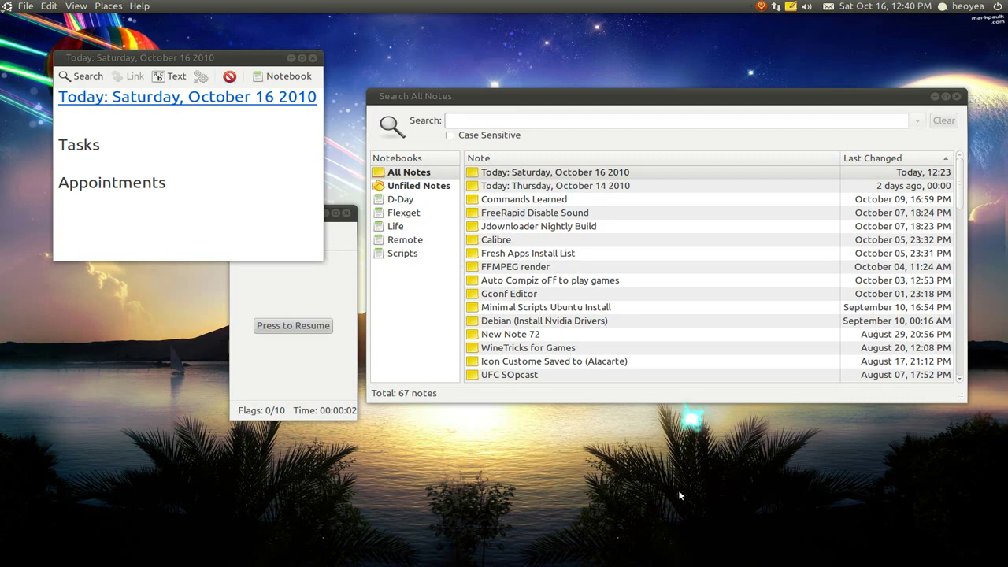
key("ctrl+alt+Right")
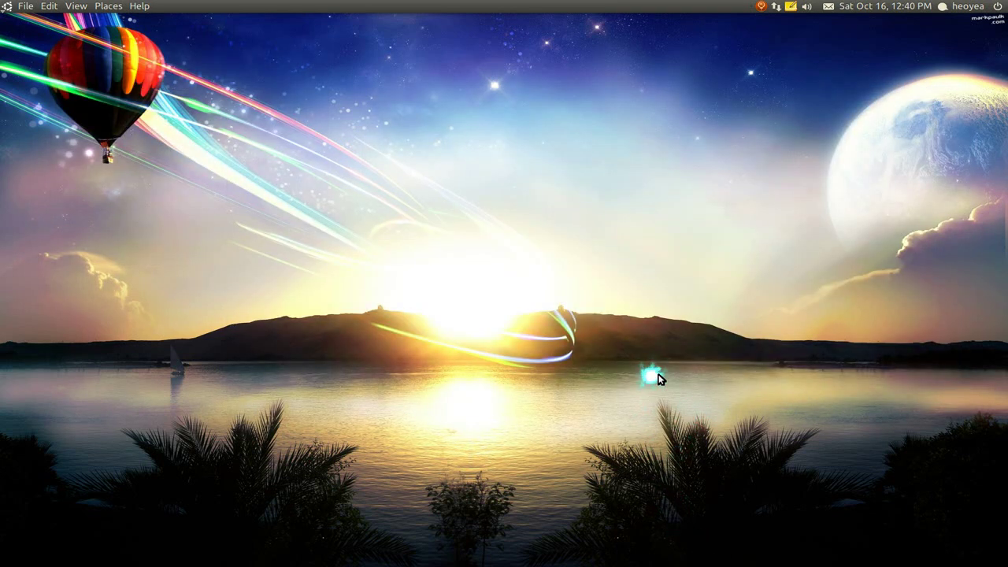
Launch ccsm and open the Scale plugin under Window Management.
key("super+space")
type("ccsm")
key("Return")
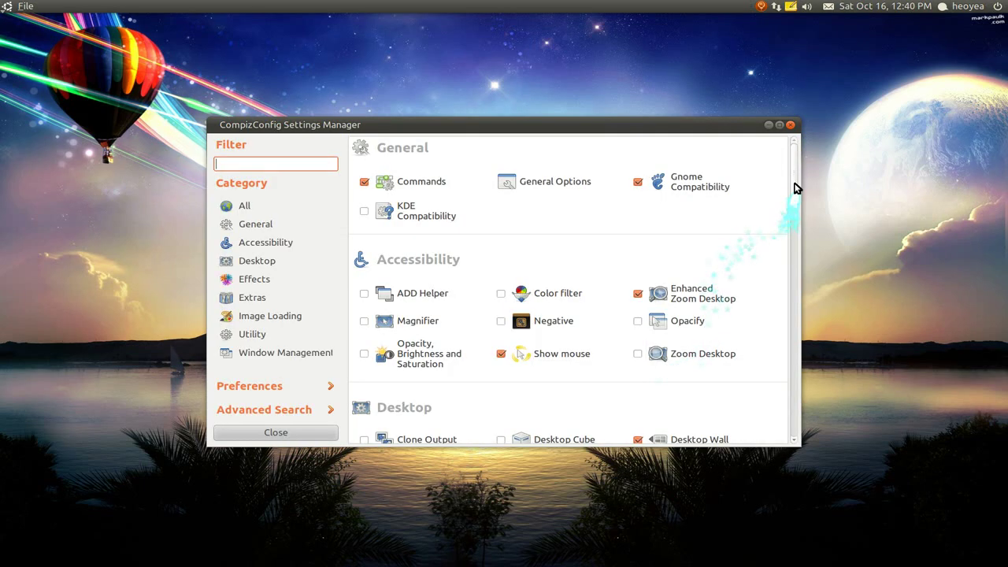
scroll(793, 229, "down", 1)
left_click_drag(793, 229, 784, 437)
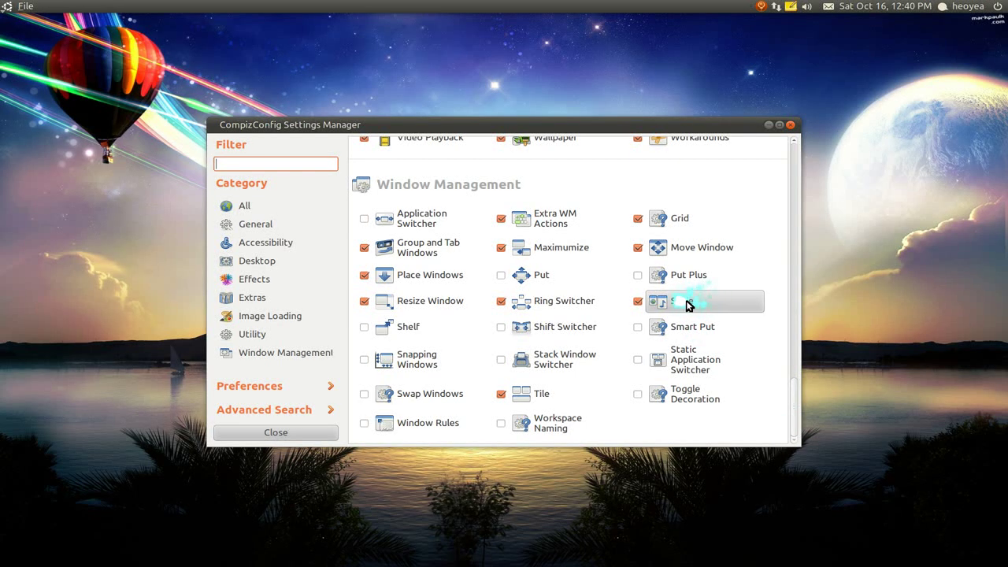
left_click(695, 305)
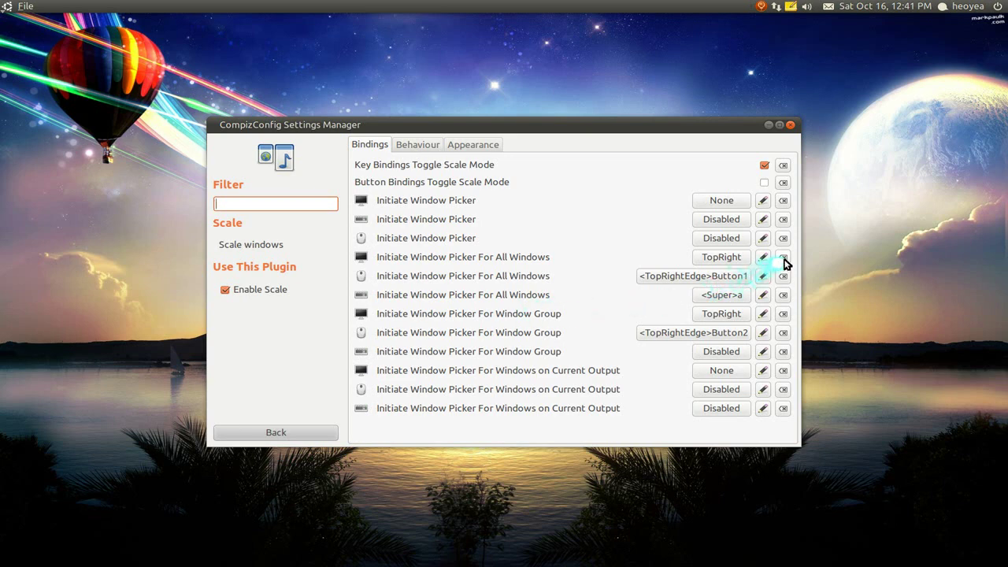
Bind both the all-windows and window-group pickers to TopRight, accepting the conflict.
left_click(782, 313)
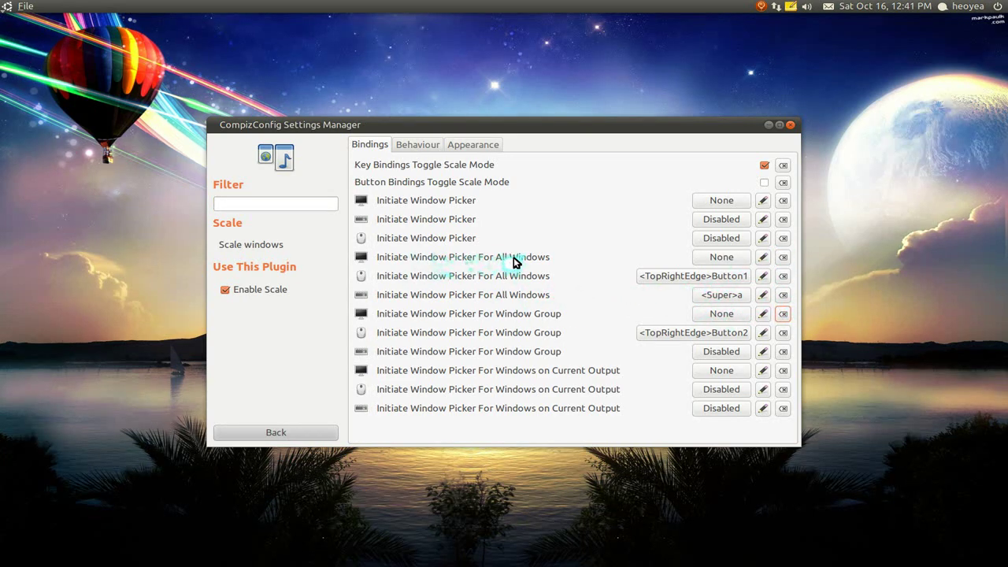
left_click(718, 257)
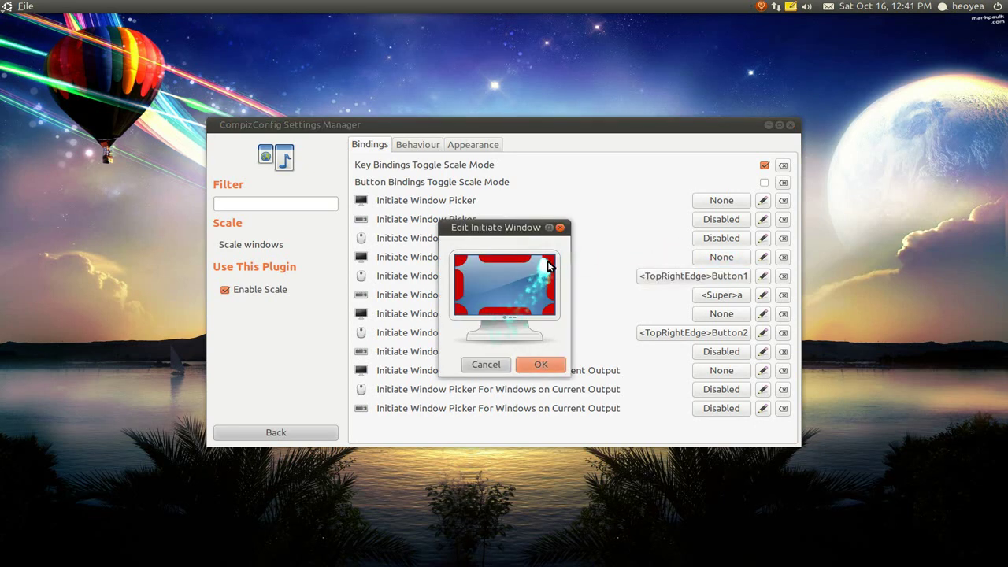
left_click(538, 361)
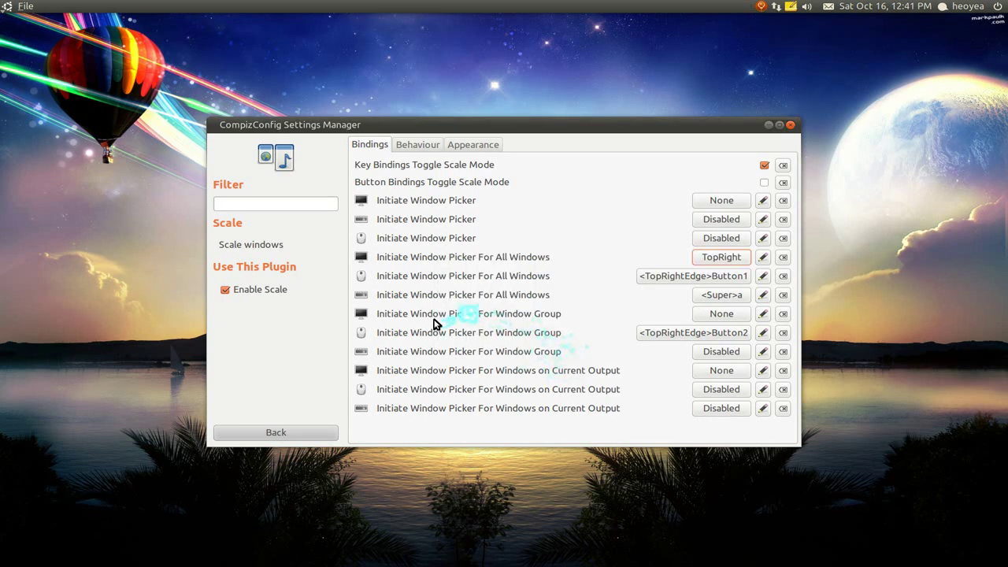
left_click(720, 315)
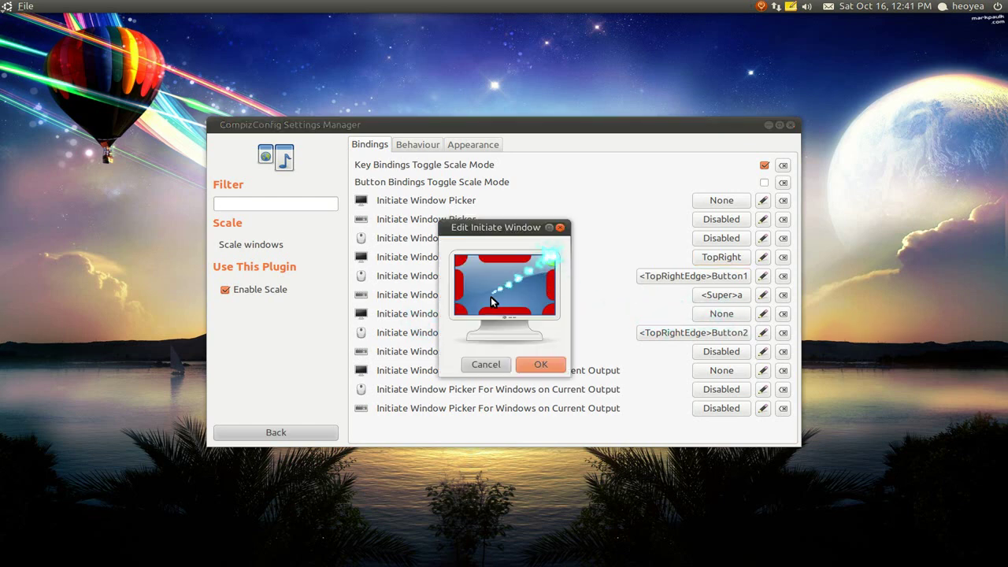
left_click(537, 361)
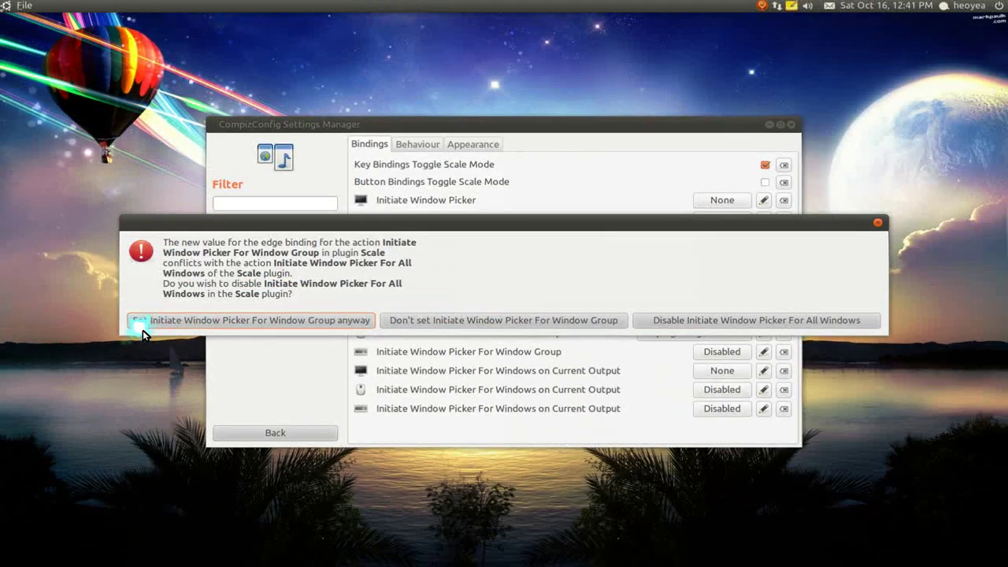
left_click(179, 321)
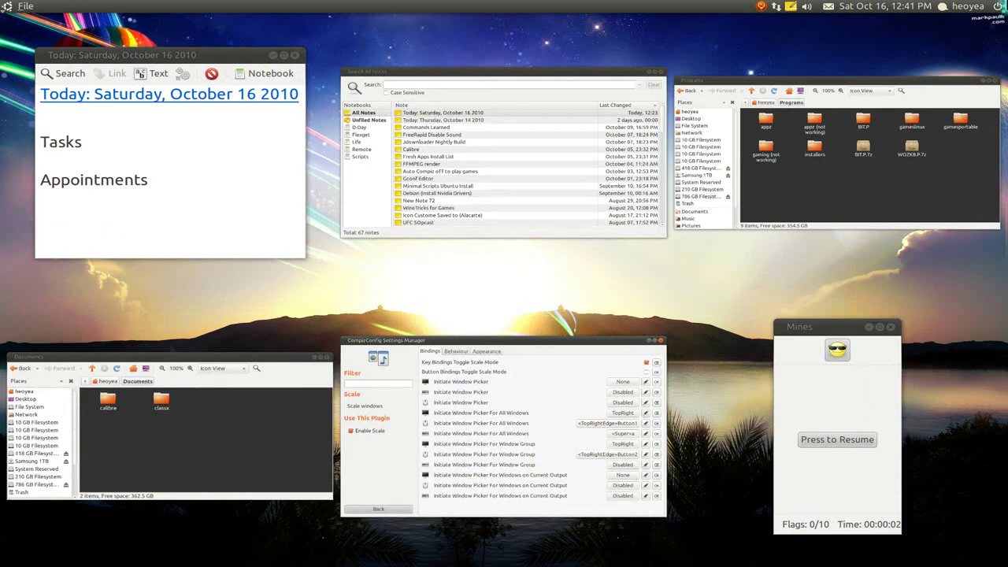
Pick the CompizConfig Settings Manager thumbnail in the Scale spread to restore it.
left_click(590, 410)
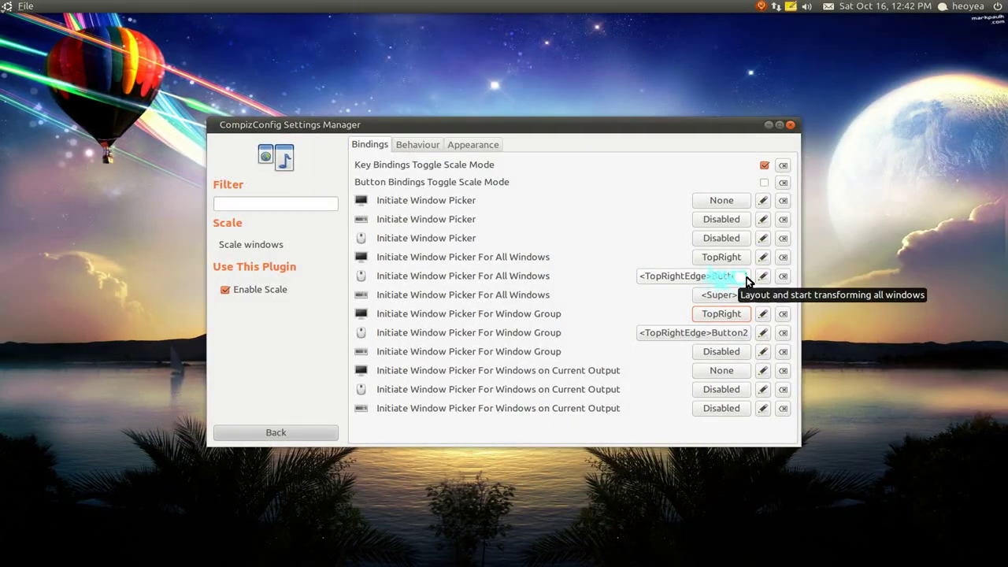
left_click(724, 278)
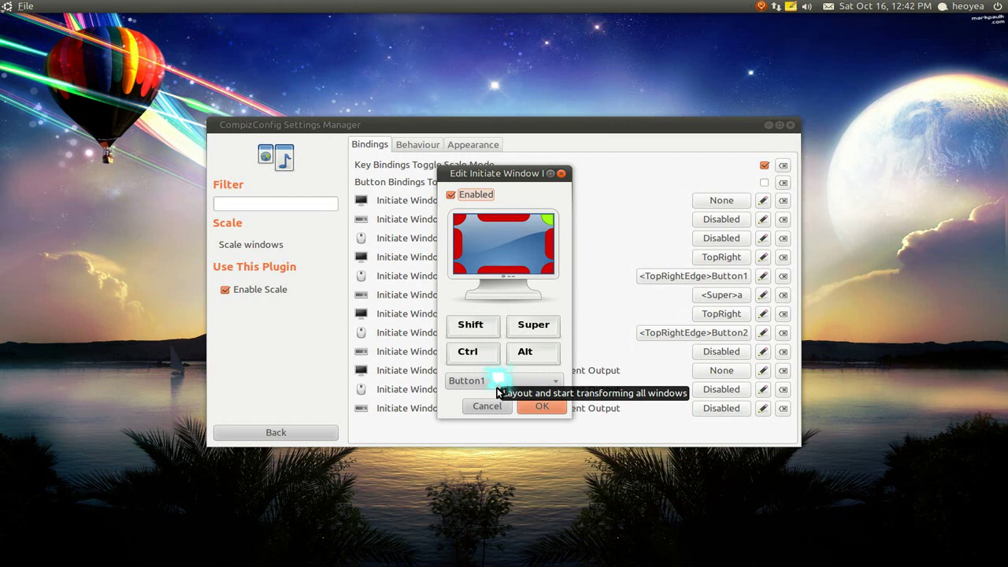
left_click(486, 407)
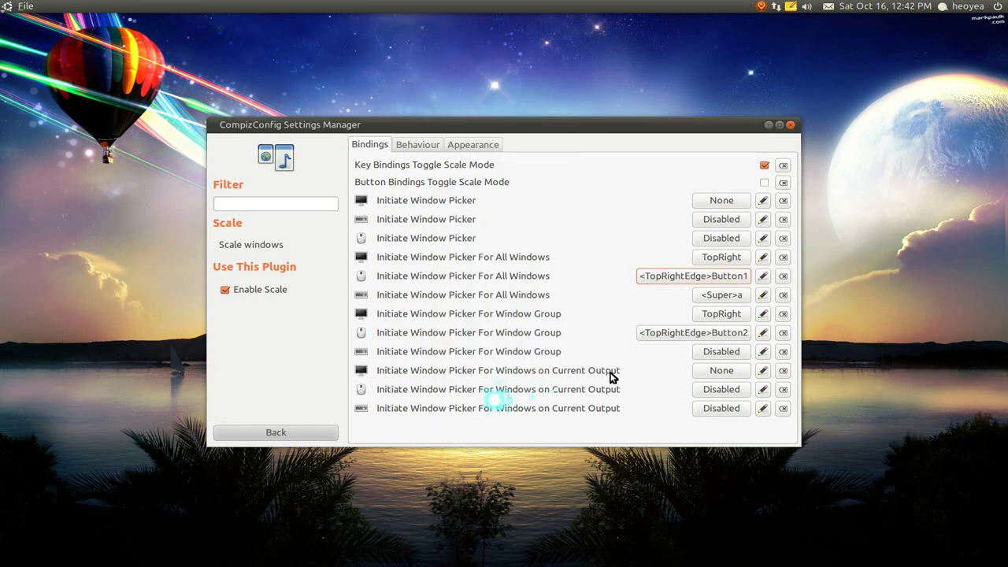
left_click(694, 337)
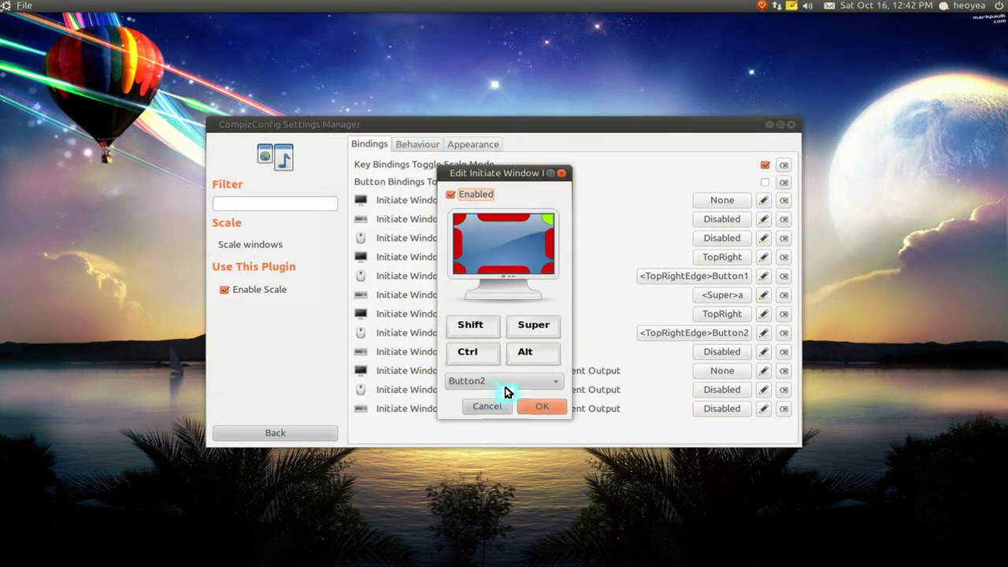
left_click(494, 407)
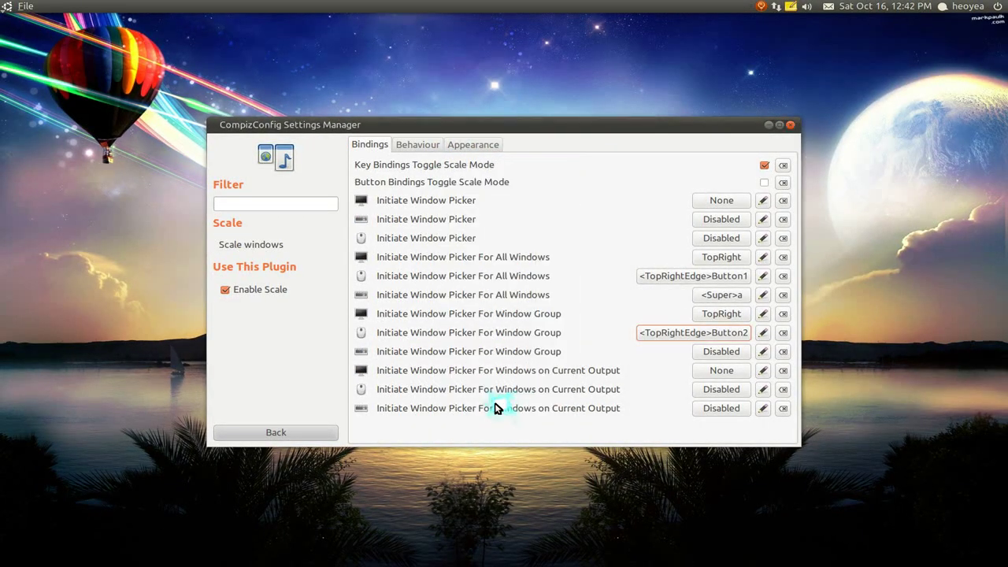